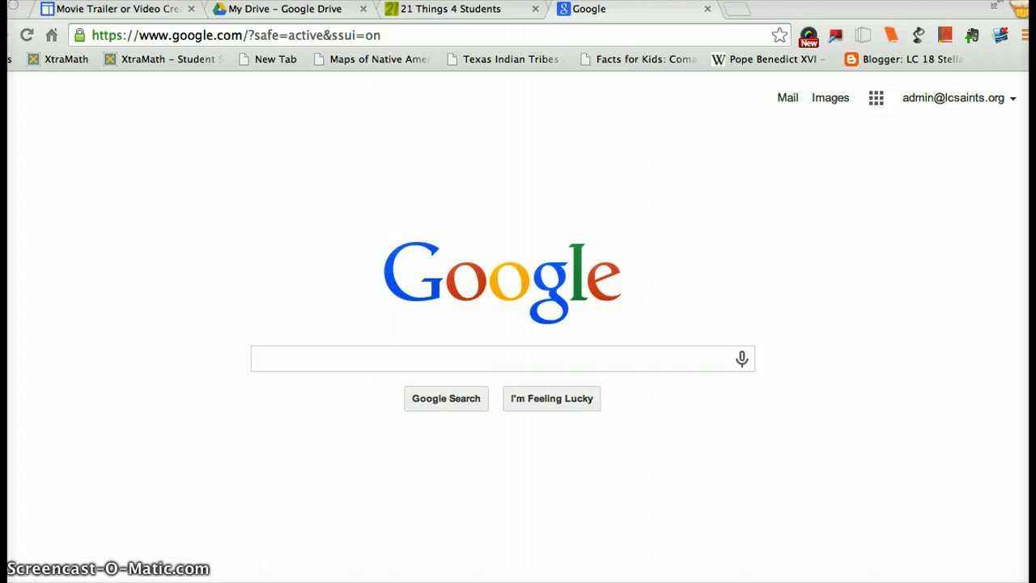
Open Blogger from the full list of Google apps.
{"action": "left_click", "coordinate": [877, 104]}
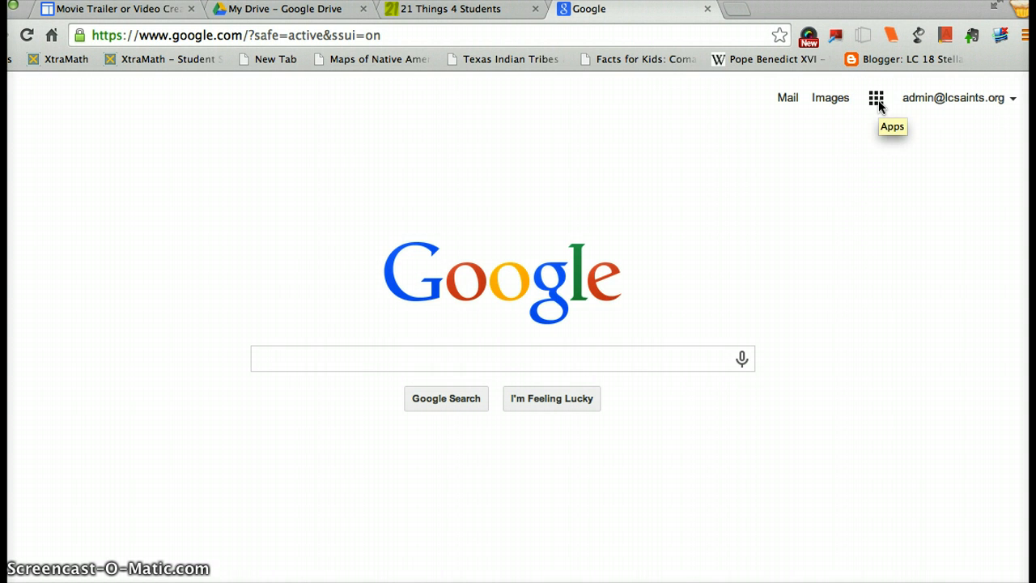
{"action": "left_click", "coordinate": [877, 101]}
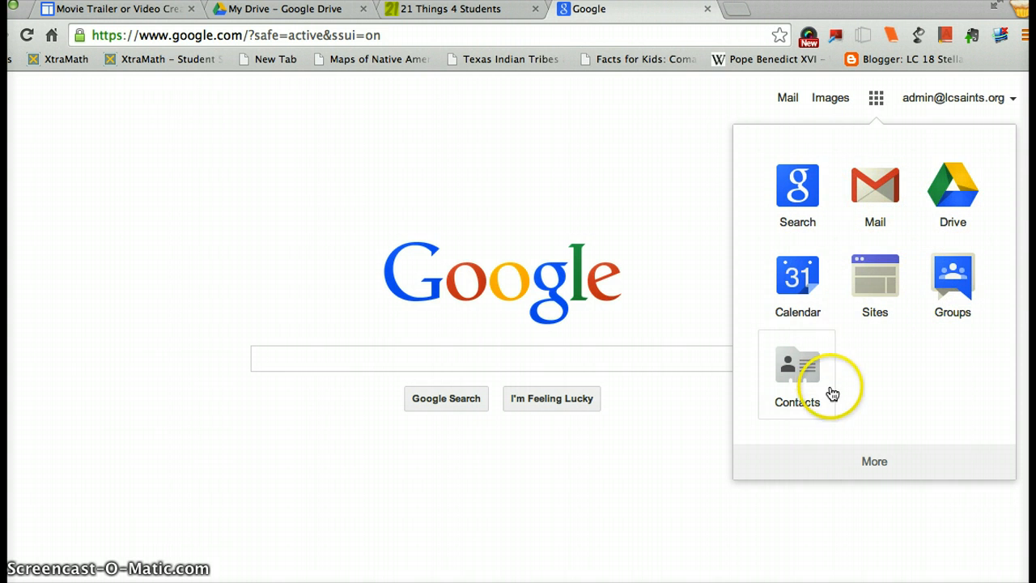
{"action": "left_click", "coordinate": [877, 467]}
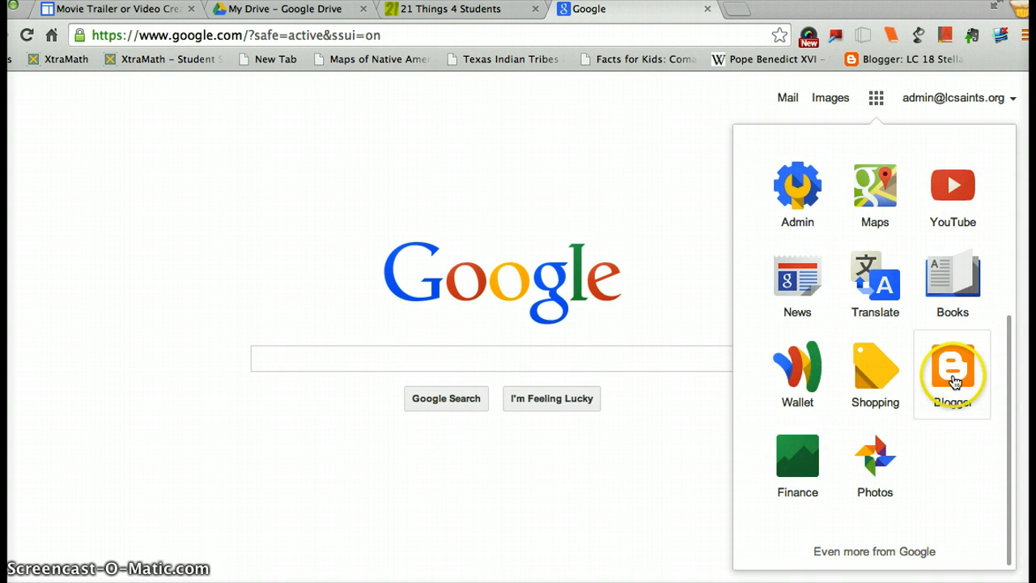
{"action": "left_click", "coordinate": [957, 374]}
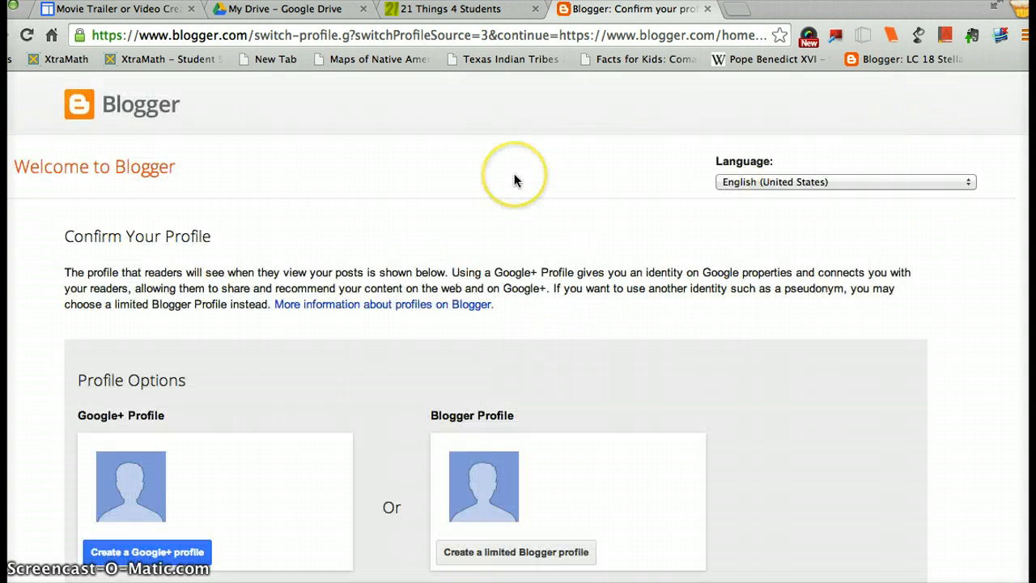
Choose to create a limited Blogger profile instead of a Google+ profile.
{"action": "scroll", "coordinate": [515, 179], "scroll_direction": "down", "scroll_amount": 3}
{"action": "scroll", "coordinate": [514, 179], "scroll_direction": "up", "scroll_amount": 1}
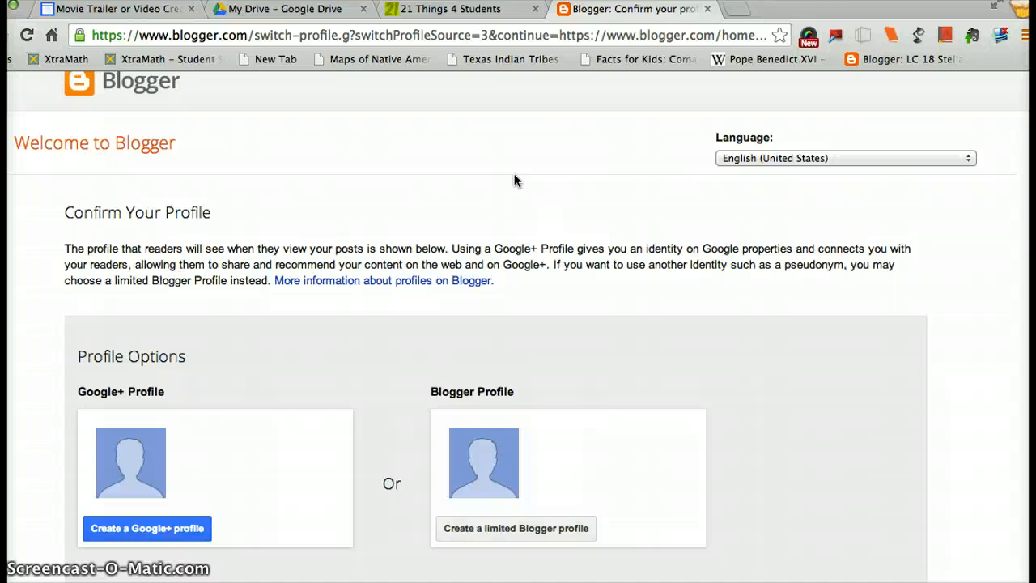
{"action": "scroll", "coordinate": [514, 180], "scroll_direction": "down", "scroll_amount": 1}
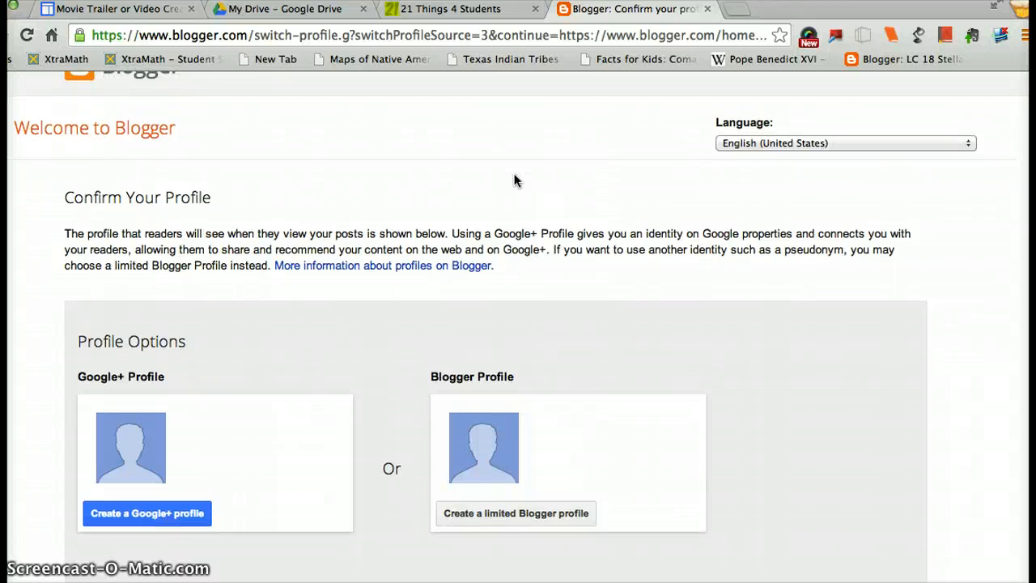
{"action": "scroll", "coordinate": [514, 179], "scroll_direction": "up", "scroll_amount": 1}
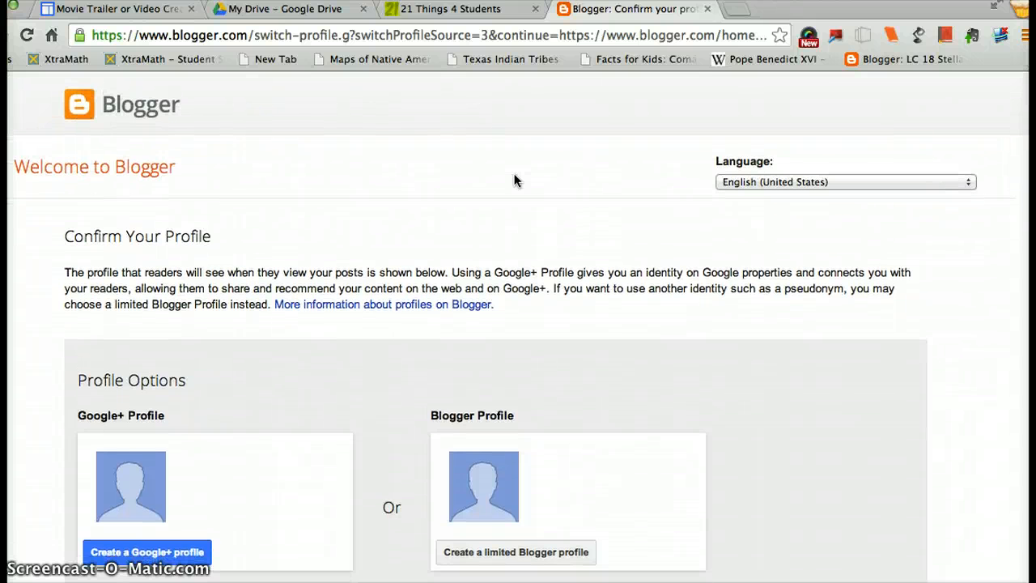
{"action": "scroll", "coordinate": [514, 179], "scroll_direction": "down", "scroll_amount": 2}
{"action": "scroll", "coordinate": [514, 179], "scroll_direction": "up", "scroll_amount": 1}
{"action": "scroll", "coordinate": [514, 180], "scroll_direction": "down", "scroll_amount": 1}
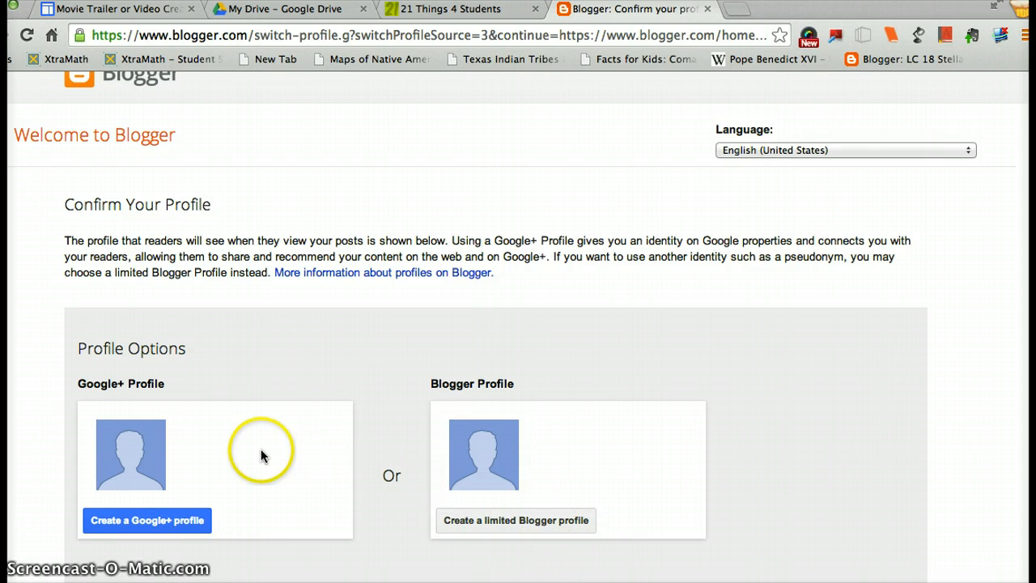
{"action": "left_click", "coordinate": [559, 520]}
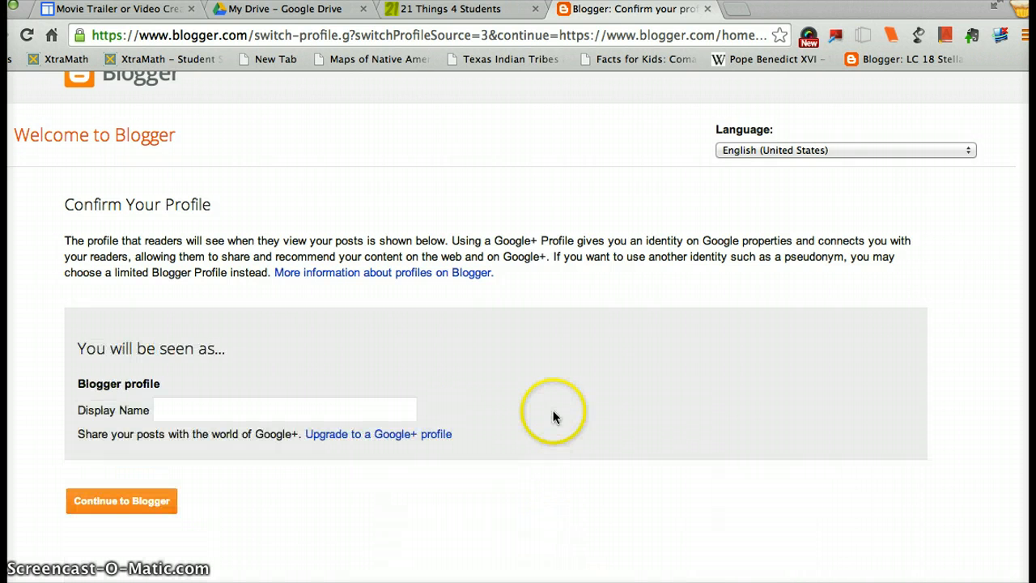
Enter the teacher's name as the Blogger profile's display name and continue to Blogger.
{"action": "scroll", "coordinate": [553, 417], "scroll_direction": "down", "scroll_amount": 3}
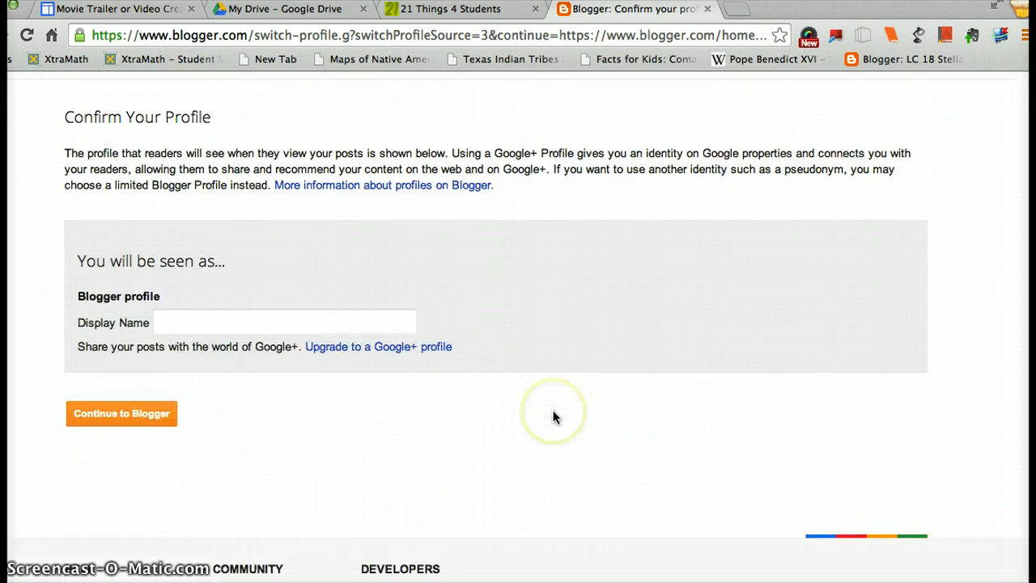
{"action": "left_click", "coordinate": [258, 320]}
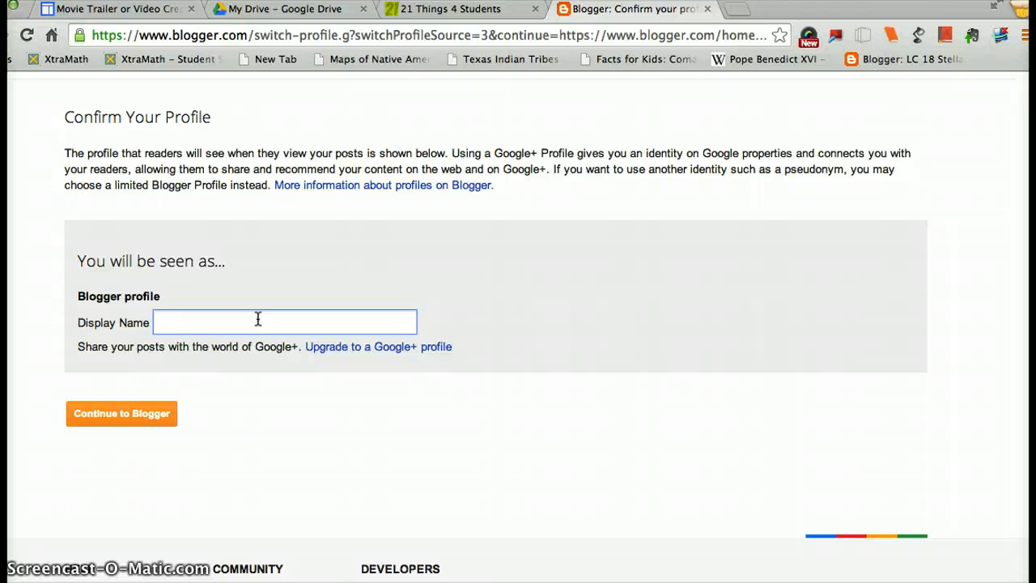
{"action": "type", "text": "Mrs. Smith"}
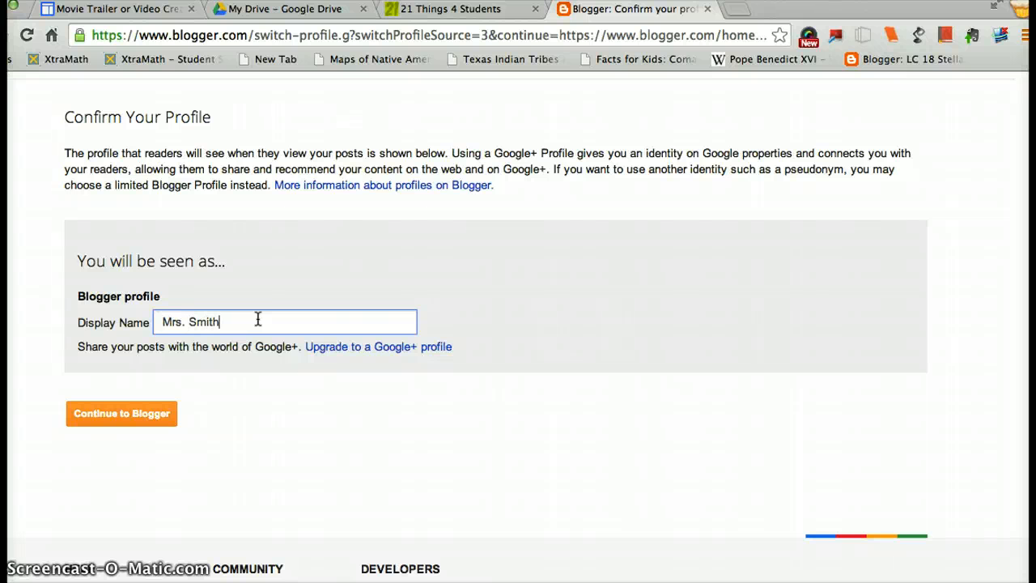
{"action": "left_click", "coordinate": [239, 325]}
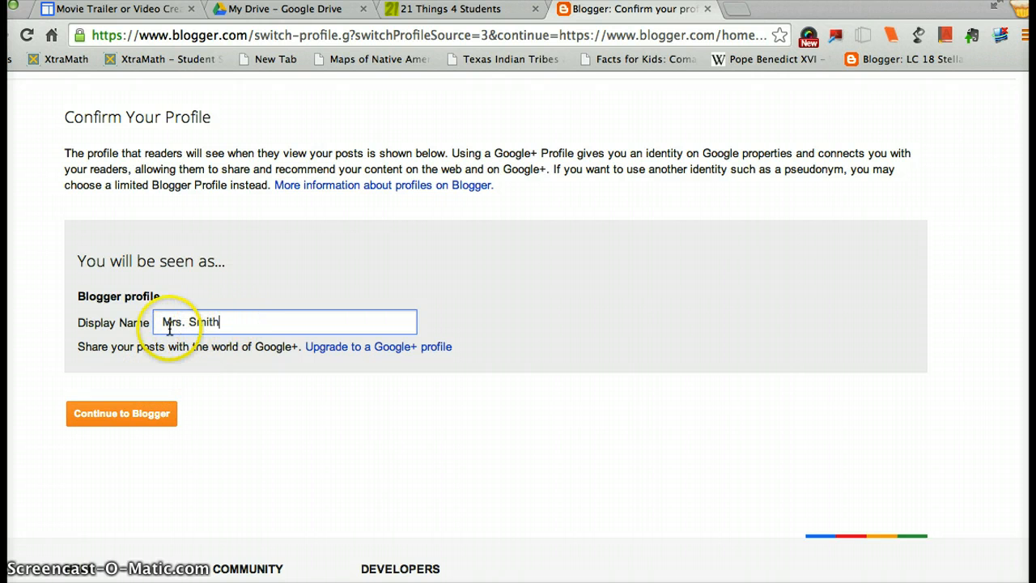
{"action": "left_click", "coordinate": [130, 413]}
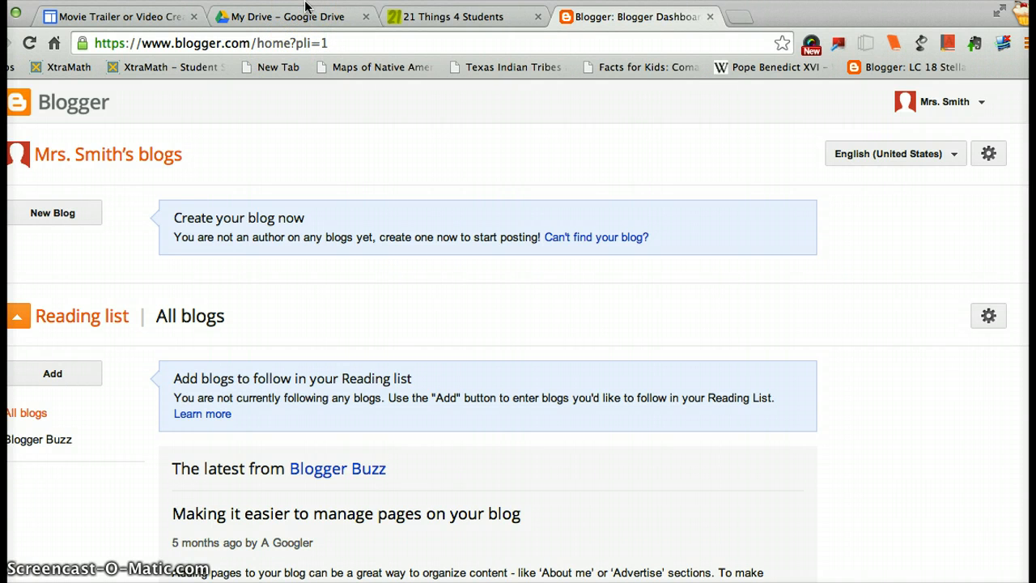
Start creating a new blog from the Blogger dashboard.
{"action": "mouse_move", "coordinate": [307, 7]}
{"action": "left_mouse_down"}
{"action": "mouse_move", "coordinate": [332, 12]}
{"action": "mouse_move", "coordinate": [320, 8]}
{"action": "left_mouse_up"}
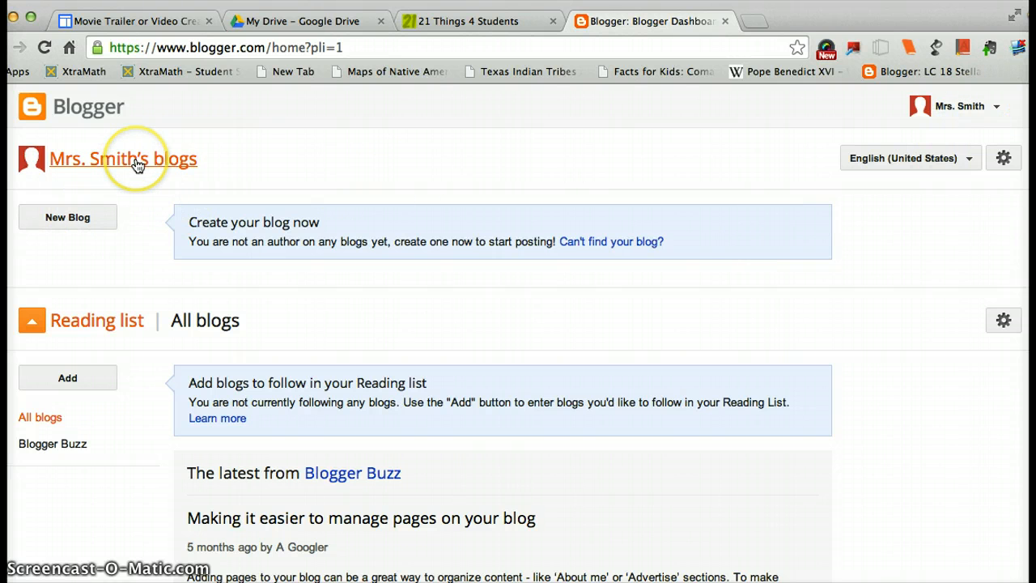
{"action": "left_click", "coordinate": [80, 221]}
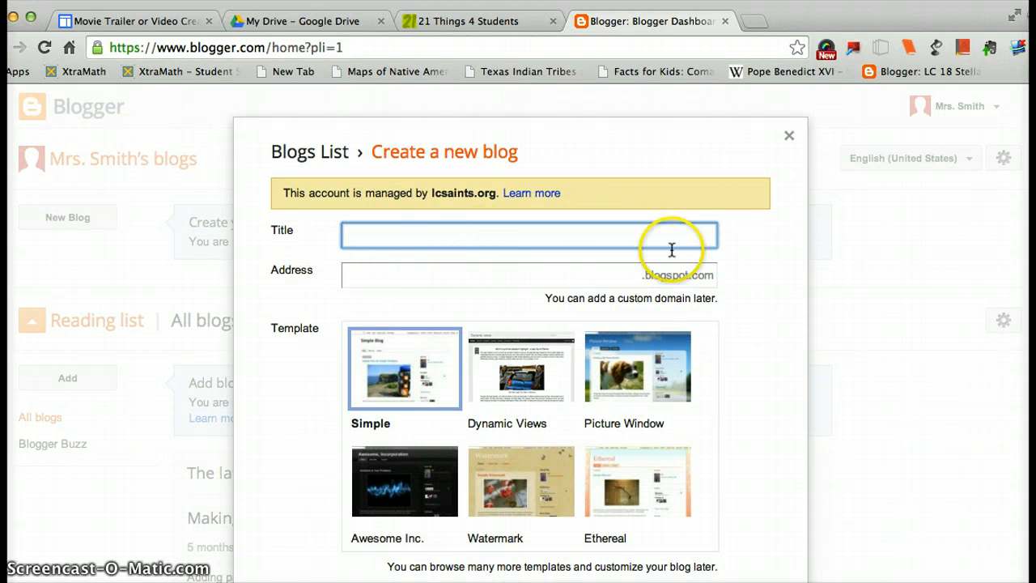
{"action": "scroll", "coordinate": [780, 301], "scroll_direction": "down", "scroll_amount": 1}
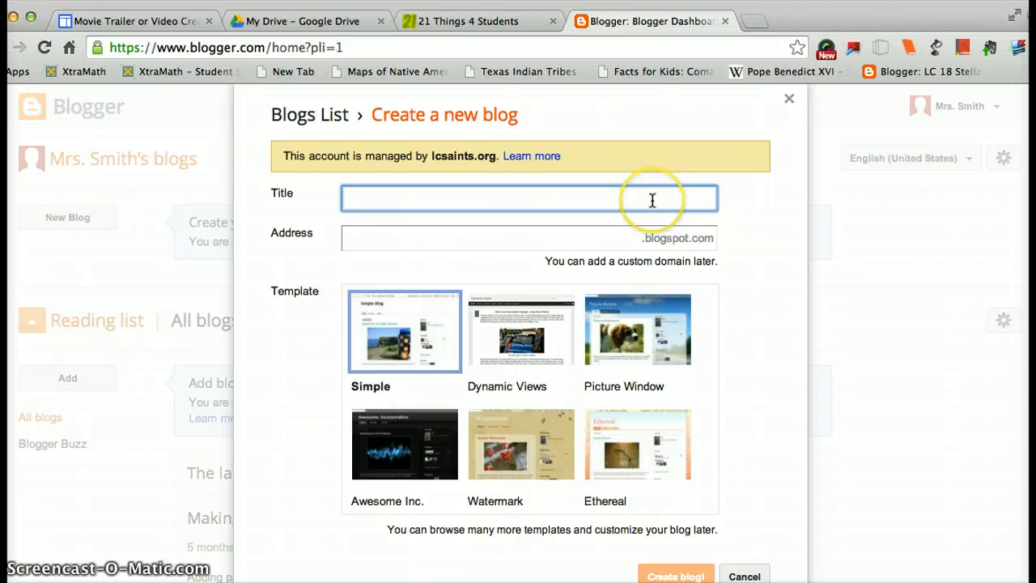
{"action": "left_click", "coordinate": [652, 200]}
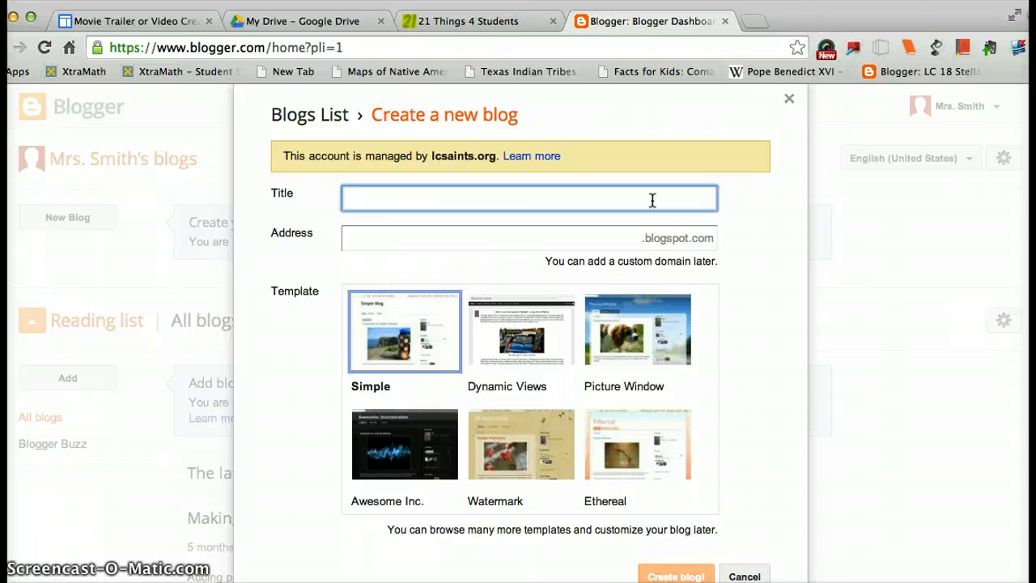
{"action": "type", "text": "5th grade blog"}
{"action": "key", "text": "BackSpace"}
{"action": "key", "text": "BackSpace"}
{"action": "key", "text": "BackSpace"}
{"action": "key", "text": "BackSpace"}
{"action": "key", "text": "BackSpace"}
{"action": "key", "text": "BackSpace"}
{"action": "key", "text": "BackSpace"}
{"action": "key", "text": "BackSpace"}
{"action": "key", "text": "BackSpace"}
{"action": "key", "text": "BackSpace"}
{"action": "key", "text": "BackSpace"}
{"action": "key", "text": "BackSpace"}
{"action": "key", "text": "BackSpace"}
{"action": "key", "text": "BackSpace"}
Title the new blog "Love to Write!" and set its address to lclovetowrite.blogspot.com.
{"action": "type", "text": "Love to Write!"}
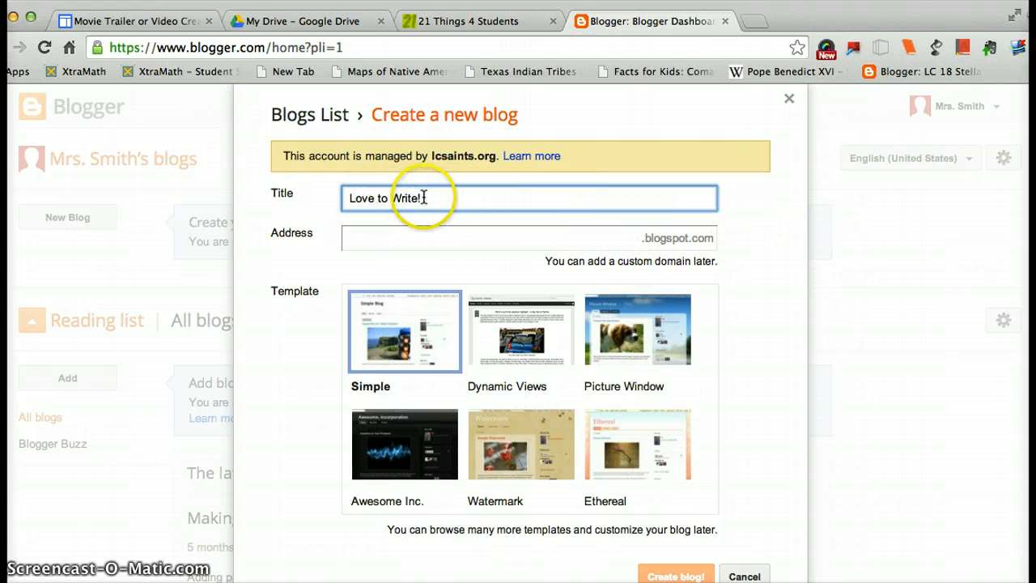
{"action": "left_click", "coordinate": [519, 241]}
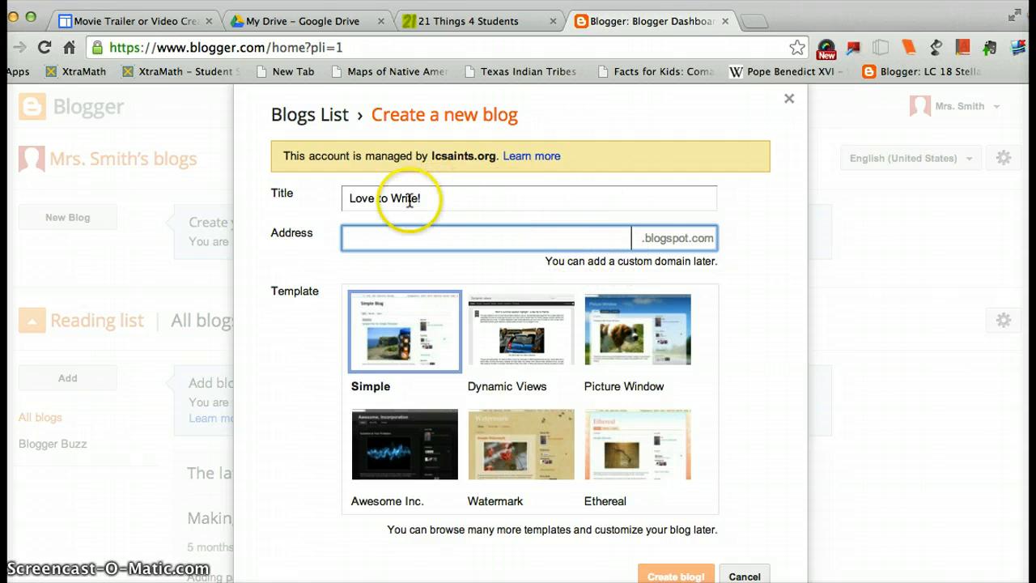
{"action": "type", "text": "l"}
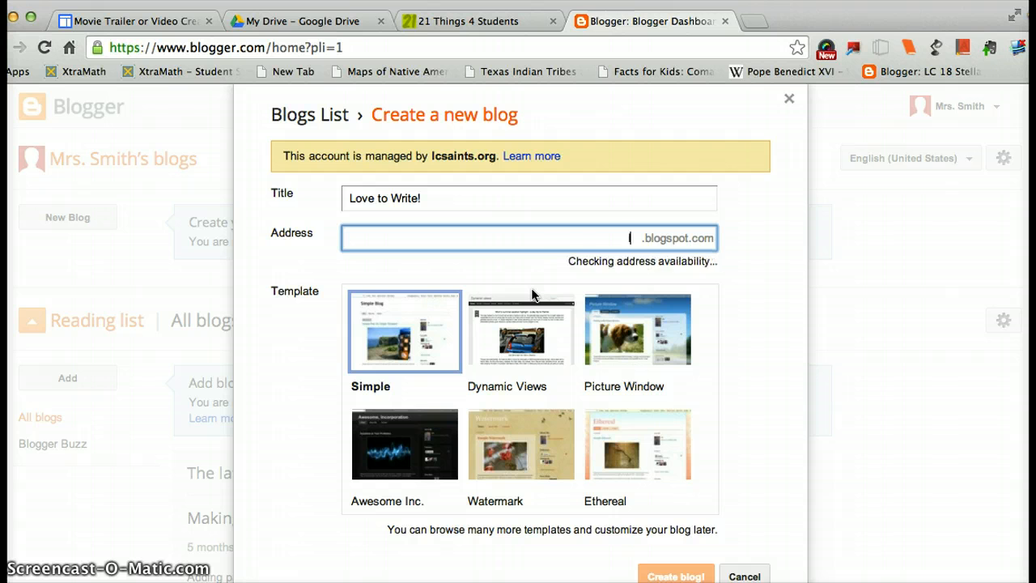
{"action": "type", "text": "clcve"}
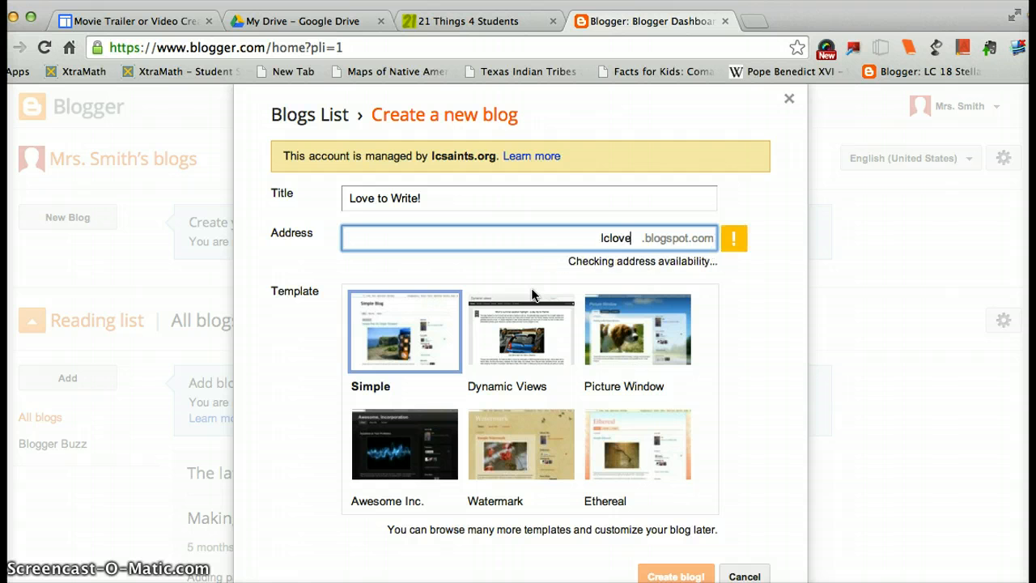
{"action": "type", "text": "towrite"}
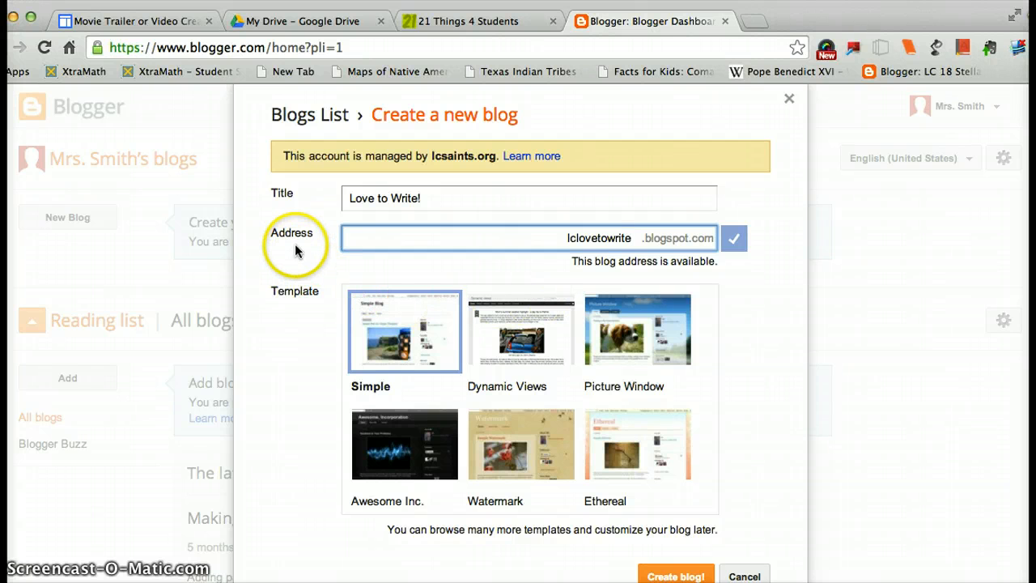
{"action": "left_click", "coordinate": [647, 255]}
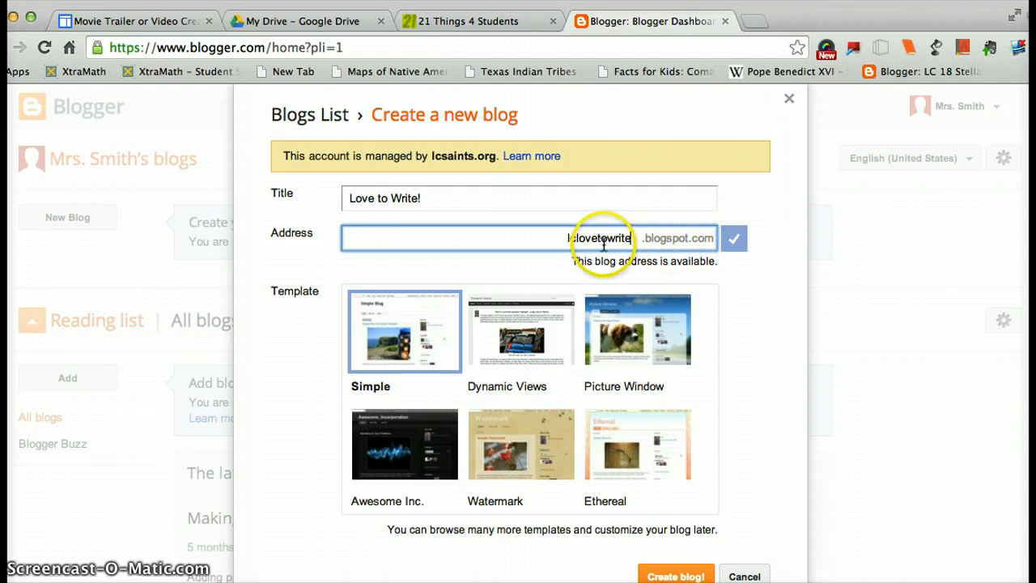
Select the Picture Window template for the blog and create it.
{"action": "scroll", "coordinate": [694, 242], "scroll_direction": "down", "scroll_amount": 1}
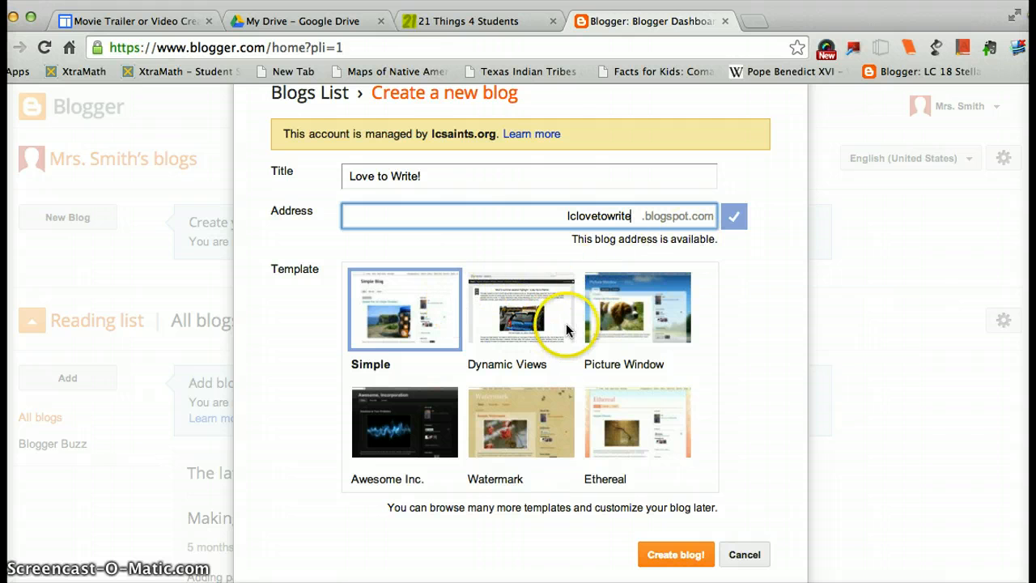
{"action": "scroll", "coordinate": [566, 323], "scroll_direction": "down", "scroll_amount": 3}
{"action": "scroll", "coordinate": [565, 323], "scroll_direction": "up", "scroll_amount": 4}
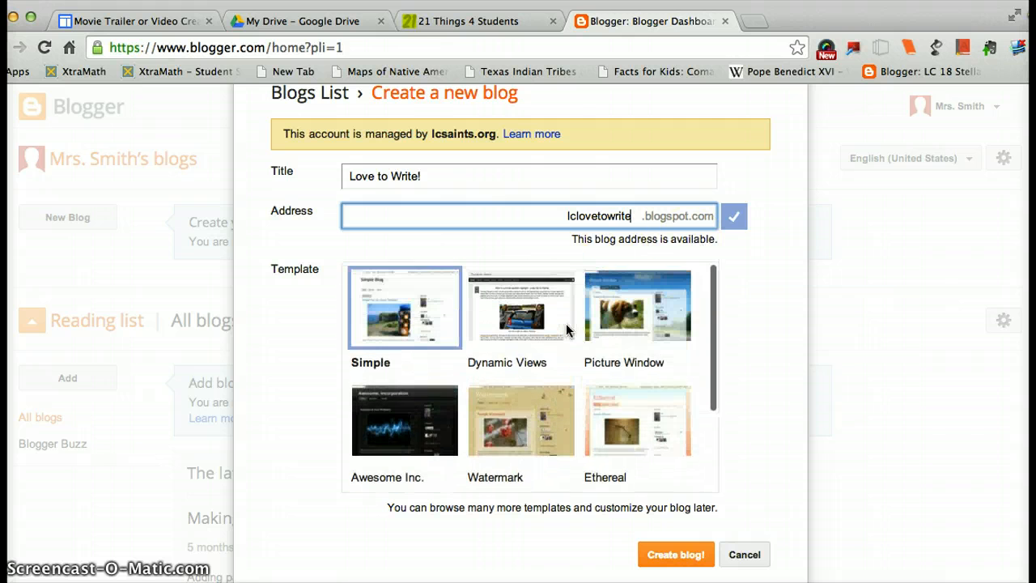
{"action": "scroll", "coordinate": [595, 337], "scroll_direction": "down", "scroll_amount": 1}
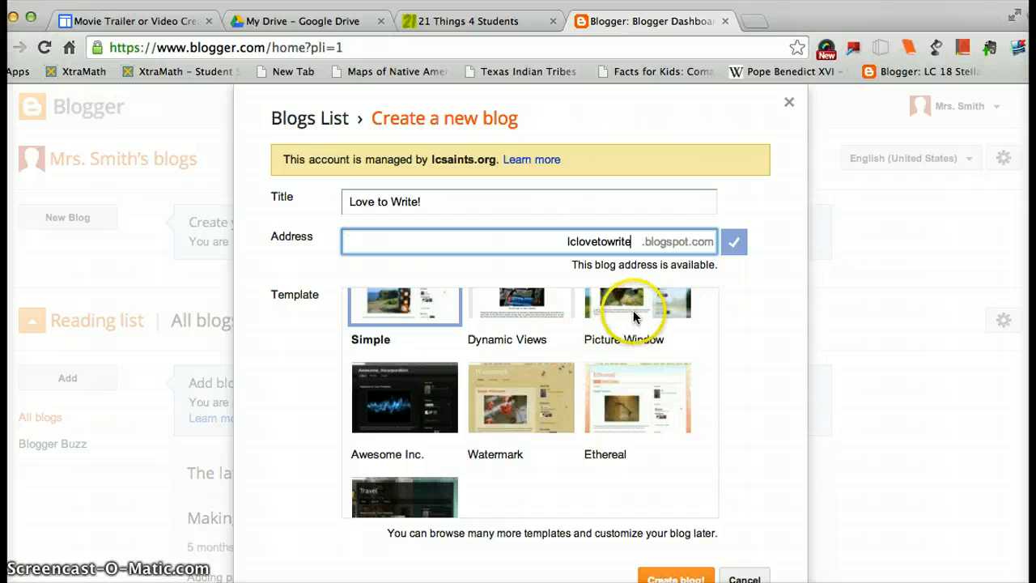
{"action": "left_click", "coordinate": [633, 310]}
{"action": "scroll", "coordinate": [633, 310], "scroll_direction": "up", "scroll_amount": 1}
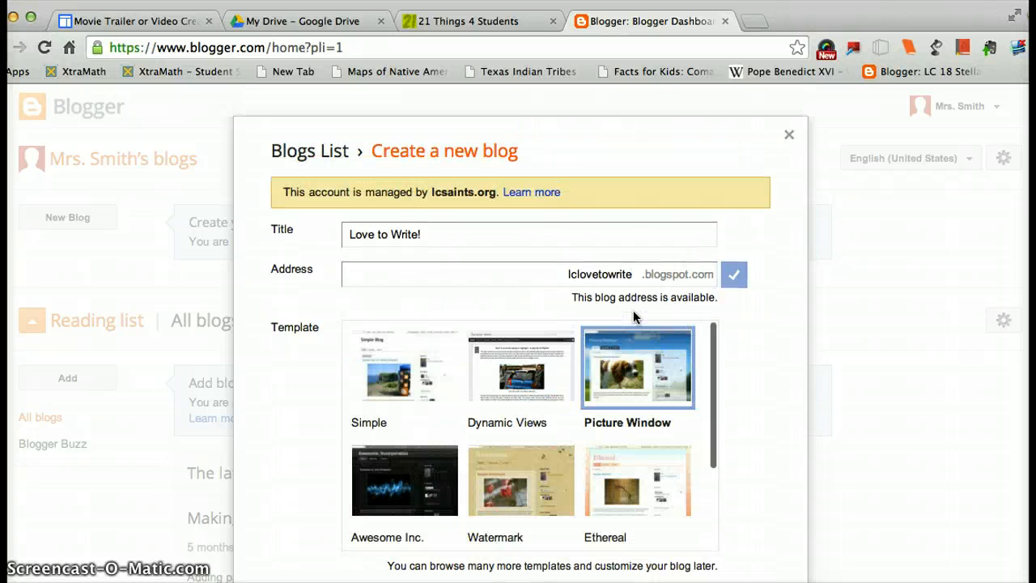
{"action": "scroll", "coordinate": [633, 310], "scroll_direction": "down", "scroll_amount": 2}
{"action": "scroll", "coordinate": [633, 310], "scroll_direction": "down", "scroll_amount": 2}
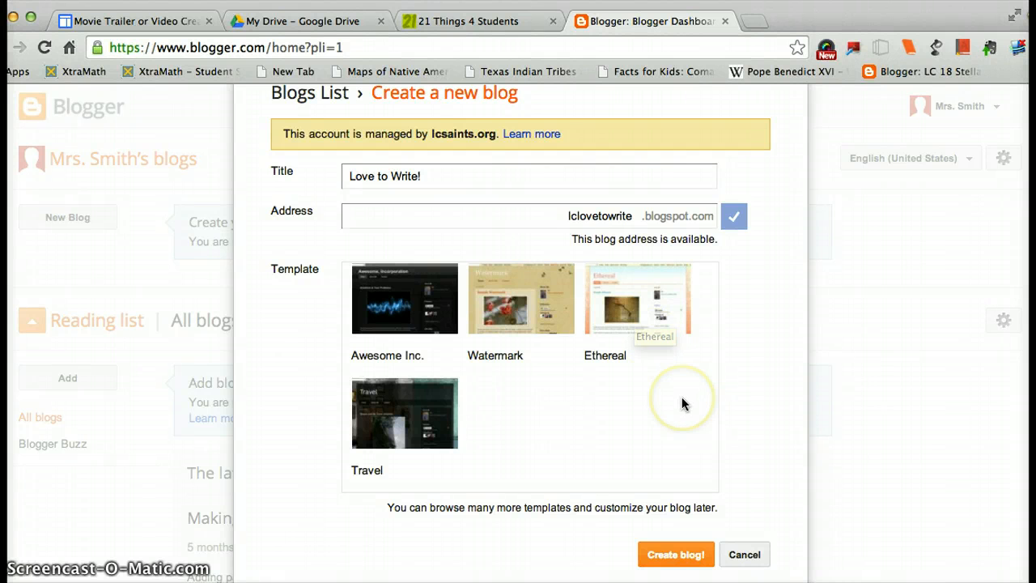
{"action": "left_click", "coordinate": [676, 557]}
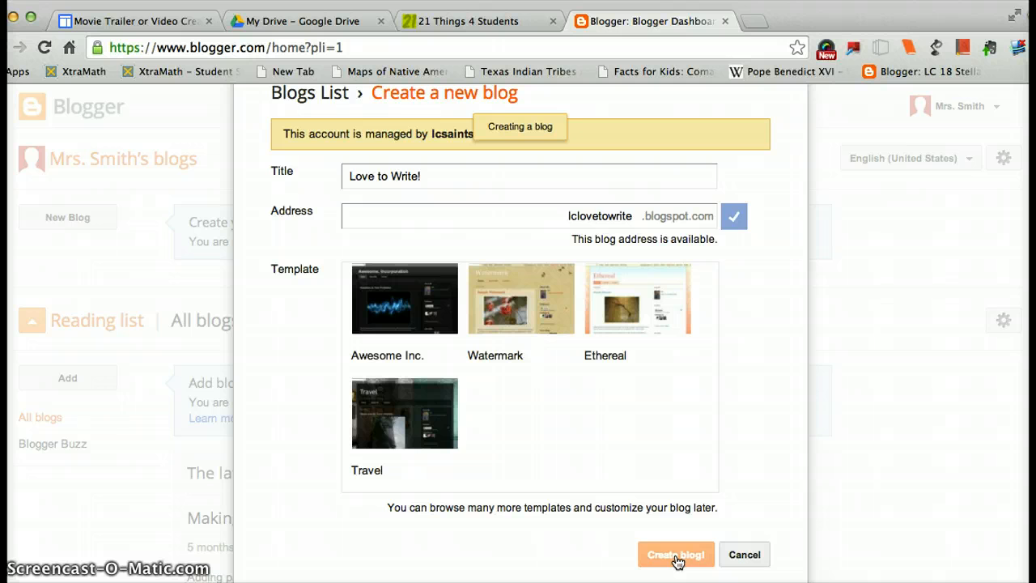
{"action": "left_click", "coordinate": [544, 315]}
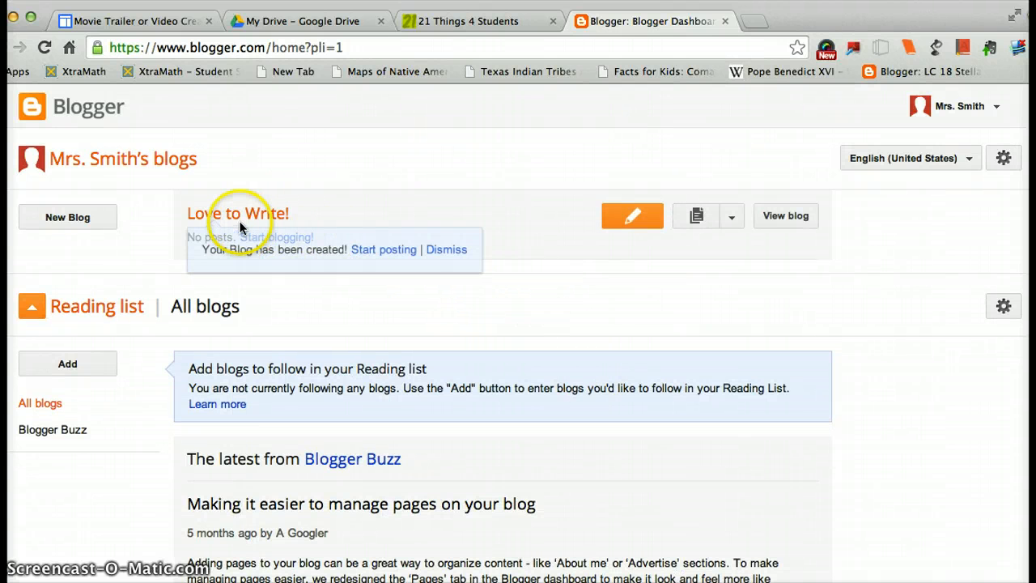
Start a new post in the Love to Write! blog and title it "Welcome to my blog!".
{"action": "left_click", "coordinate": [635, 217]}
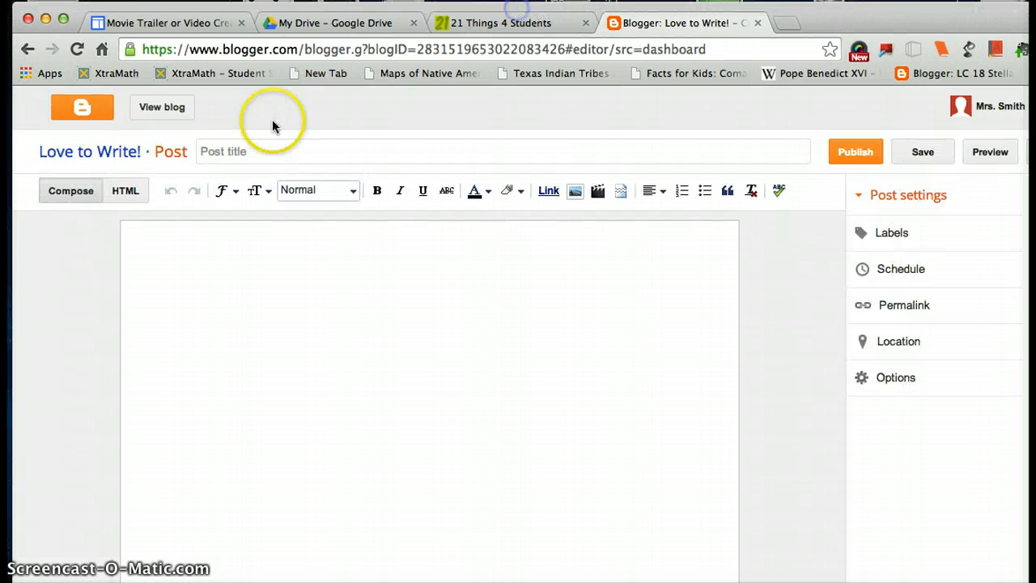
{"action": "left_click", "coordinate": [219, 142]}
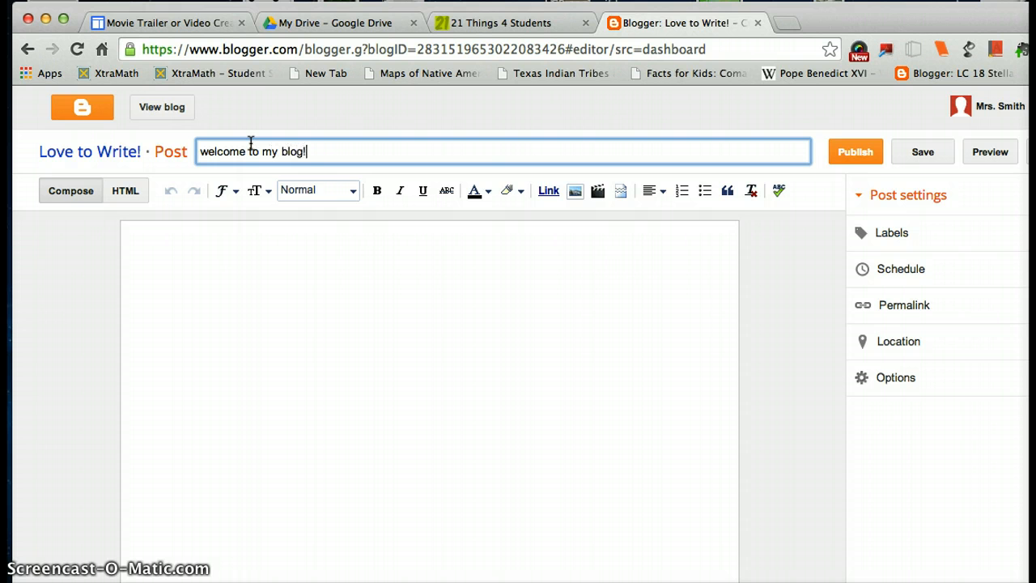
{"action": "left_click", "coordinate": [204, 155]}
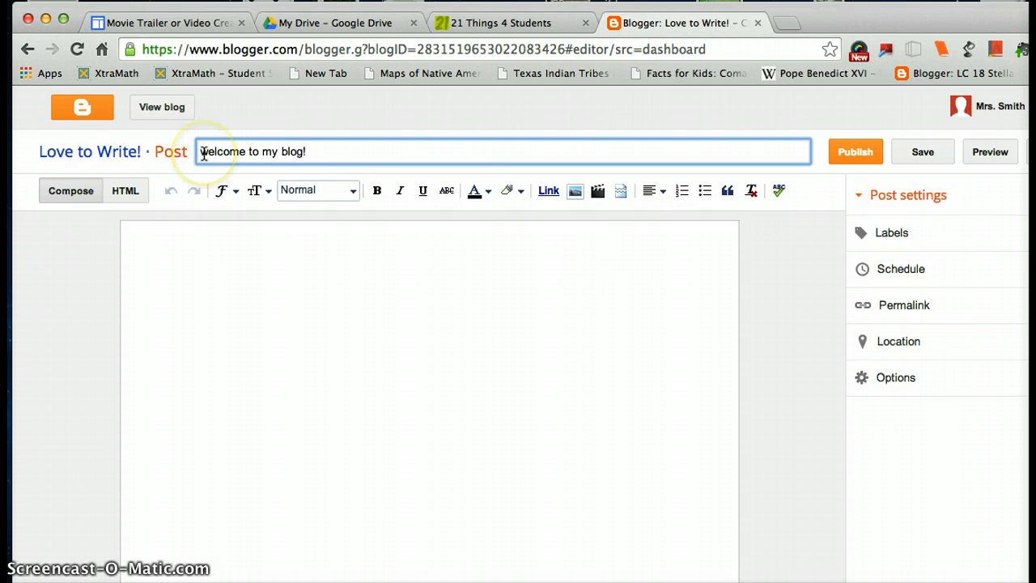
{"action": "key", "text": "Delete"}
{"action": "type", "text": "W"}
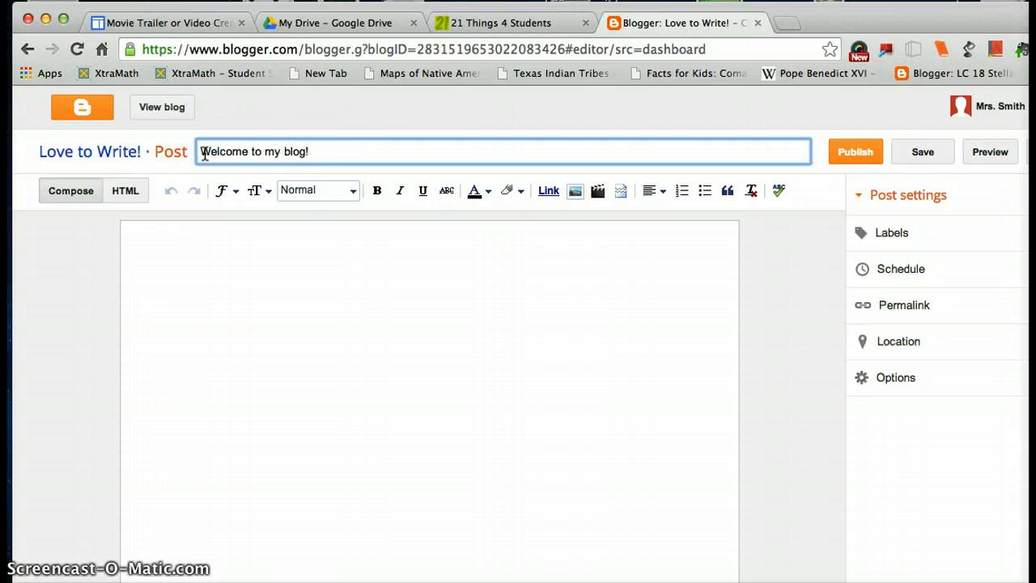
Capitalize "Blog" in the post title so it reads "Welcome to my Blog!" and write "Hello World!" as the post body.
{"action": "left_click", "coordinate": [285, 147]}
{"action": "key", "text": "BackSpace"}
{"action": "left_click", "coordinate": [261, 254]}
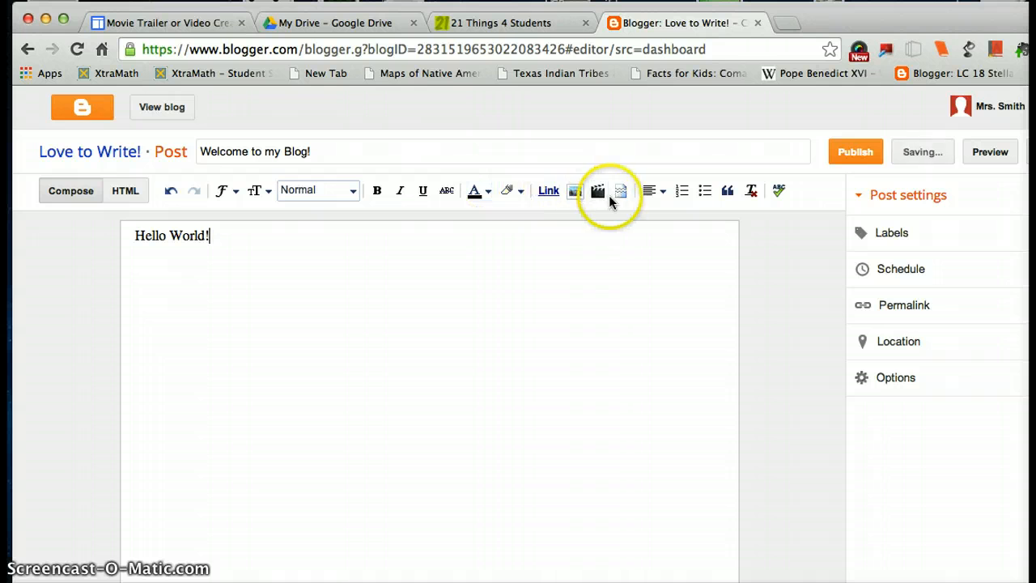
Publish the "Welcome to my Blog!" post and view the live Love to Write! blog.
{"action": "left_click", "coordinate": [862, 160]}
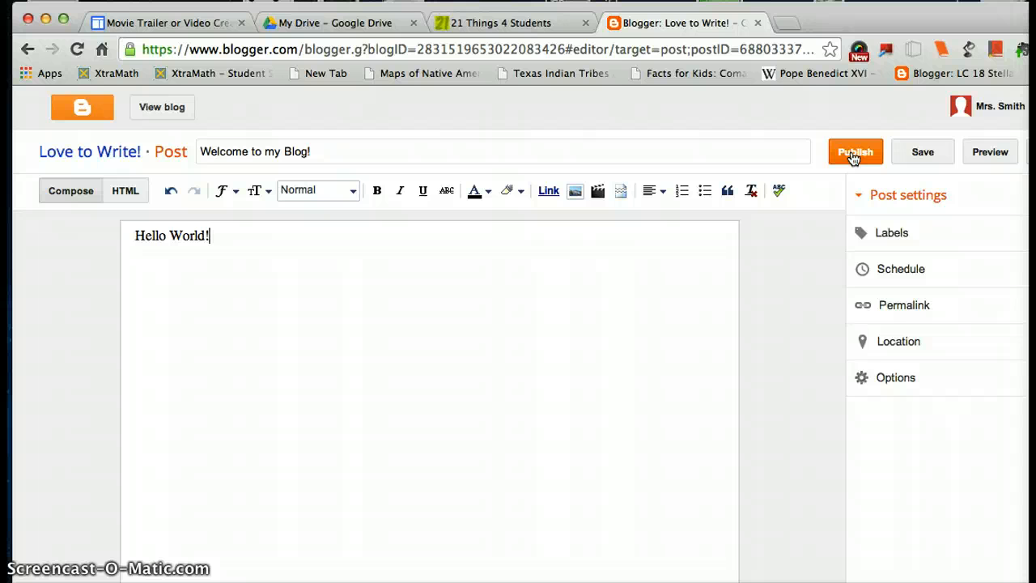
{"action": "left_click", "coordinate": [852, 154]}
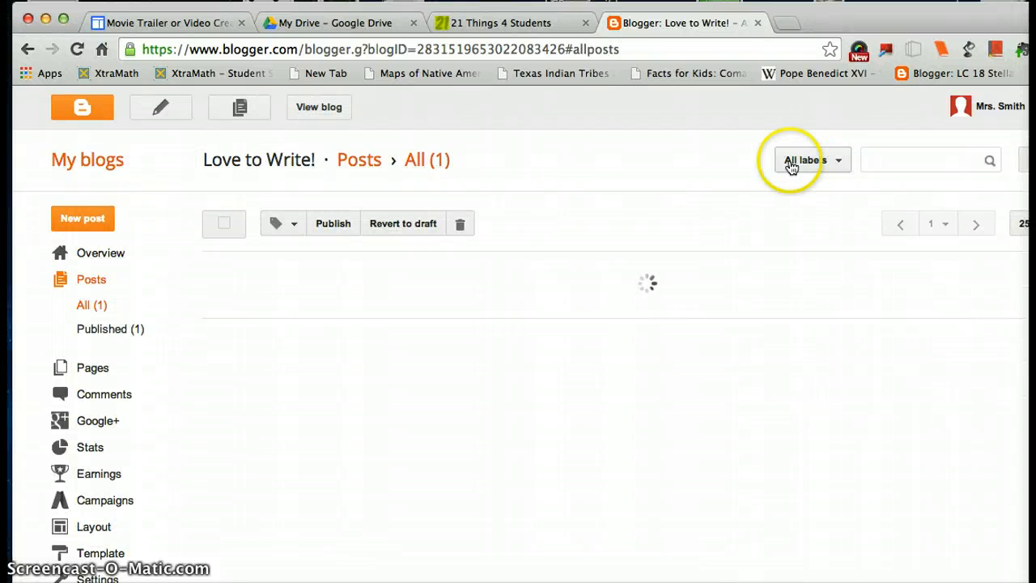
{"action": "left_click", "coordinate": [321, 109]}
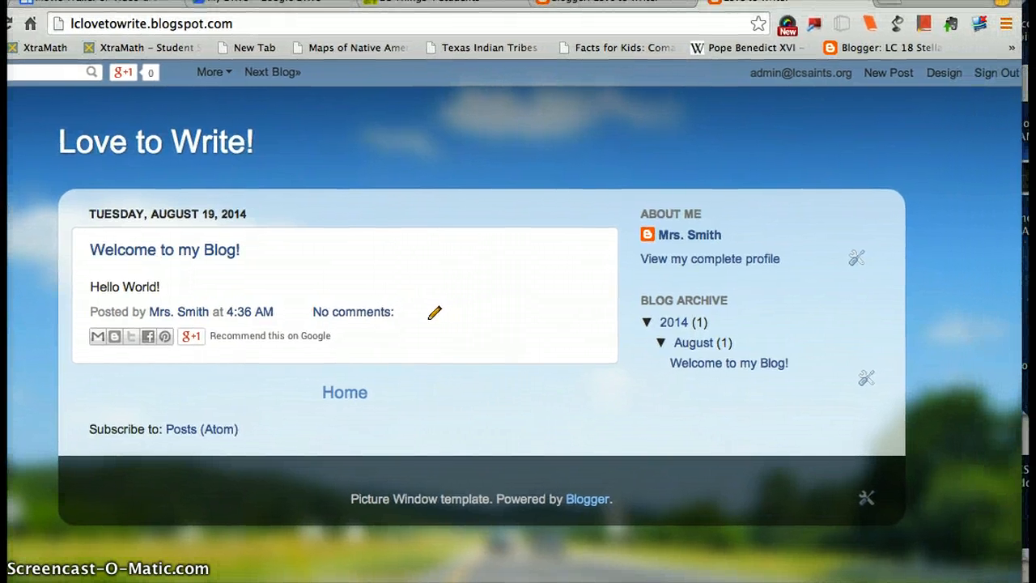
Open the Love to Write! blog's template design page and look over the options for the live template and the Simple templates.
{"action": "left_click", "coordinate": [945, 78]}
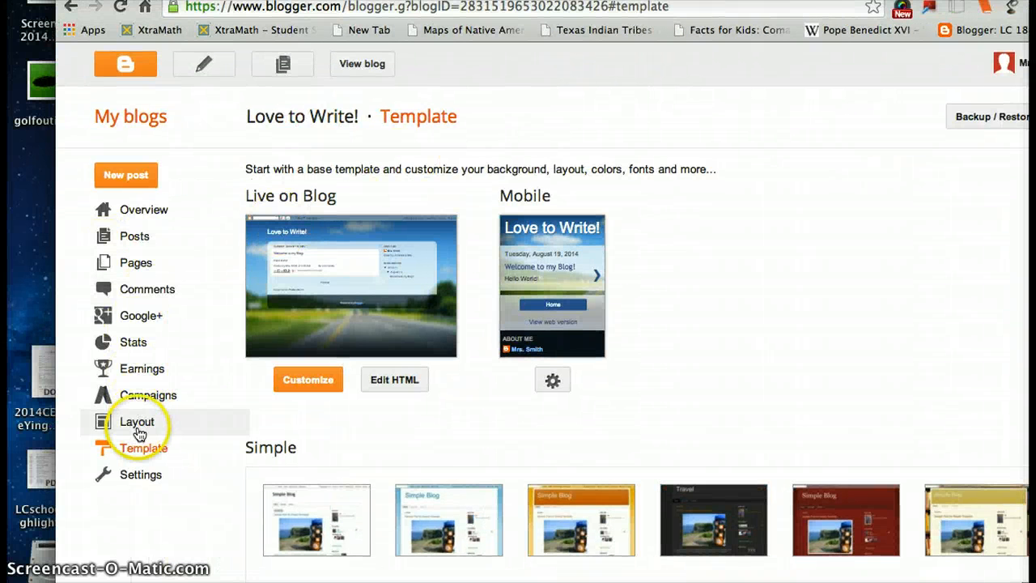
{"action": "left_click", "coordinate": [145, 480]}
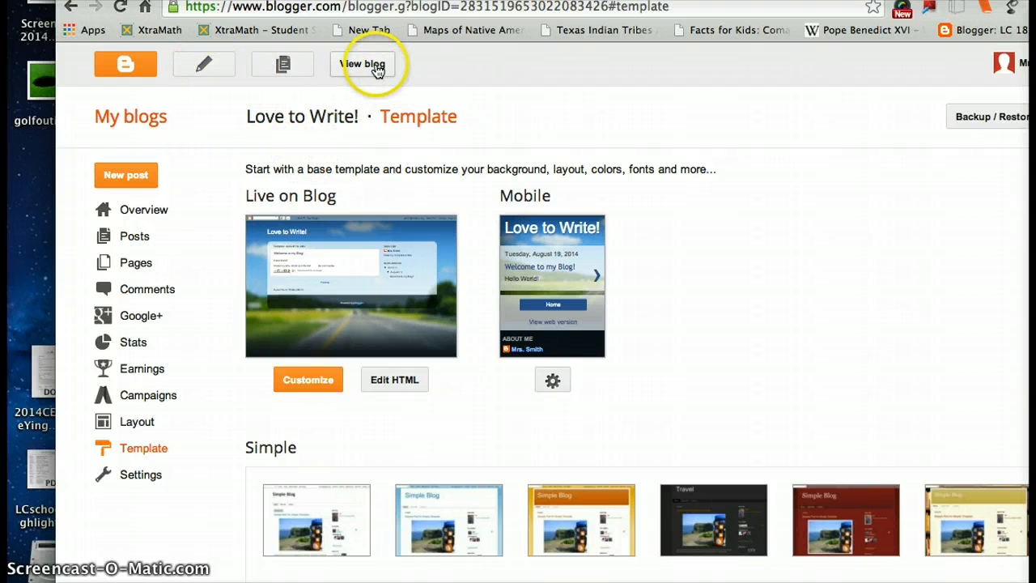
{"action": "left_click", "coordinate": [313, 386]}
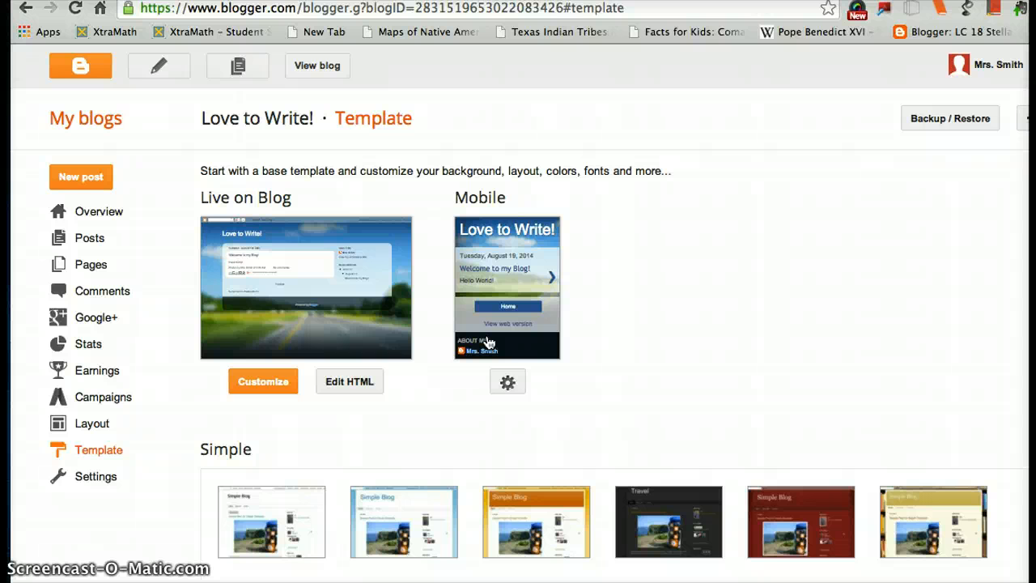
{"action": "mouse_move", "coordinate": [221, 485]}
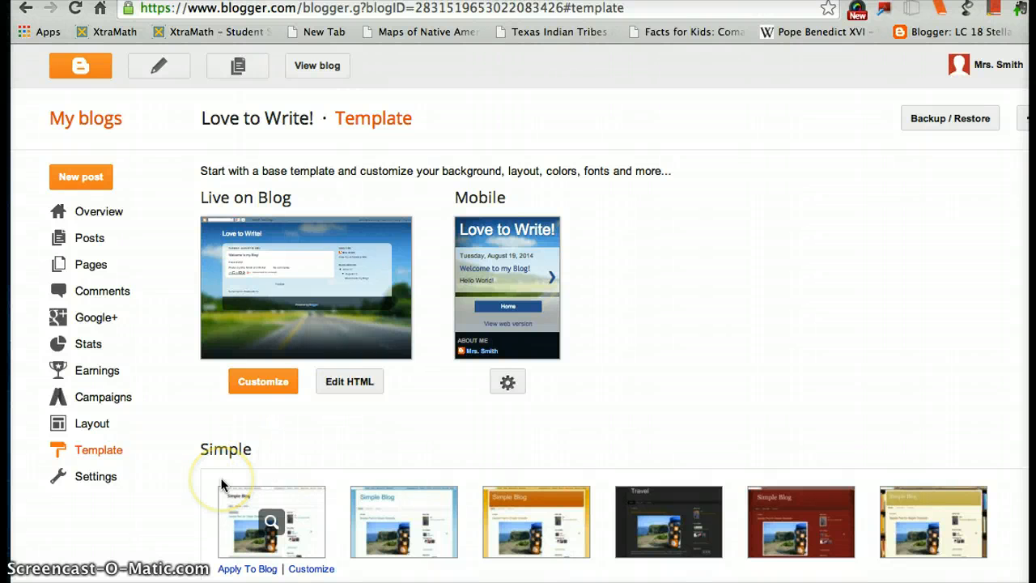